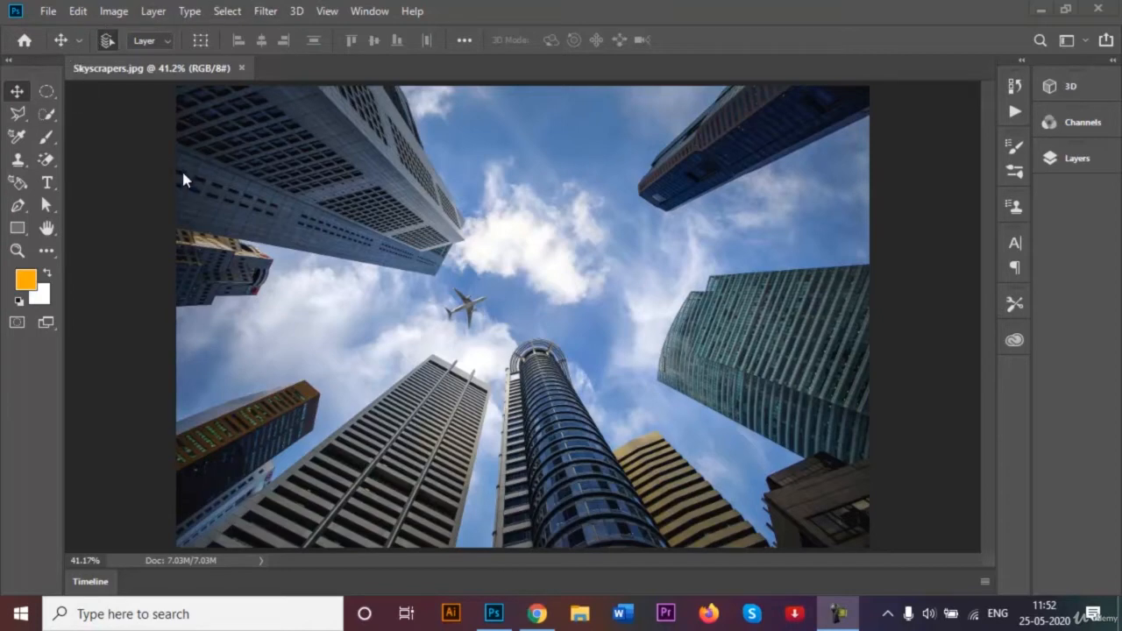
- Start a Perspective Warp and fit a plane's four corners to the grey striped building left of the round tower
left_click(79, 17)
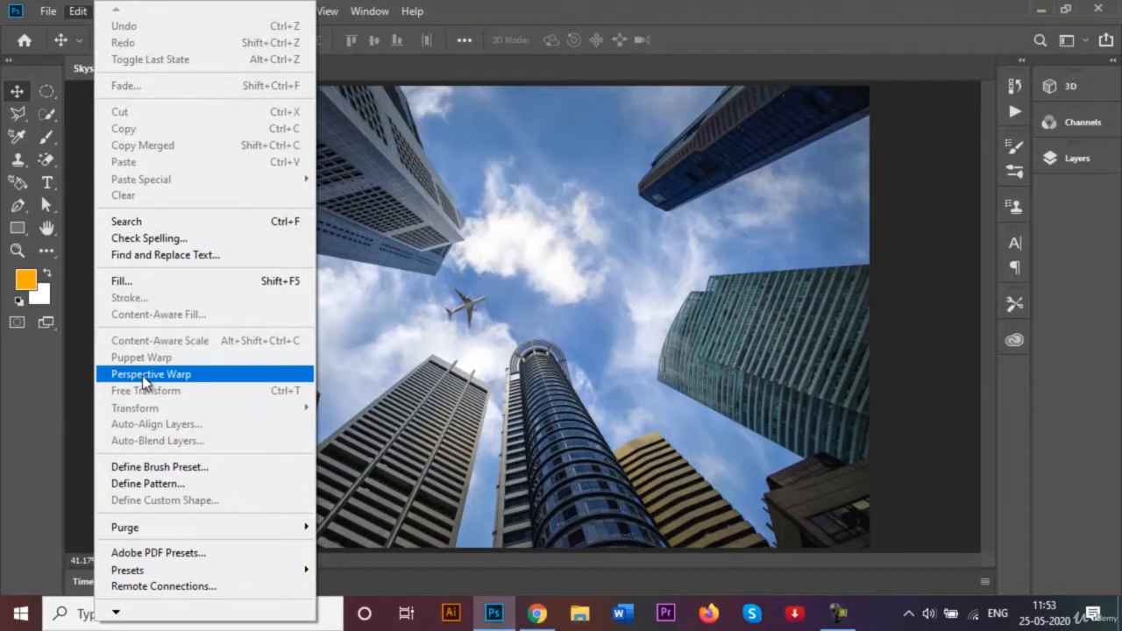
left_click(186, 382)
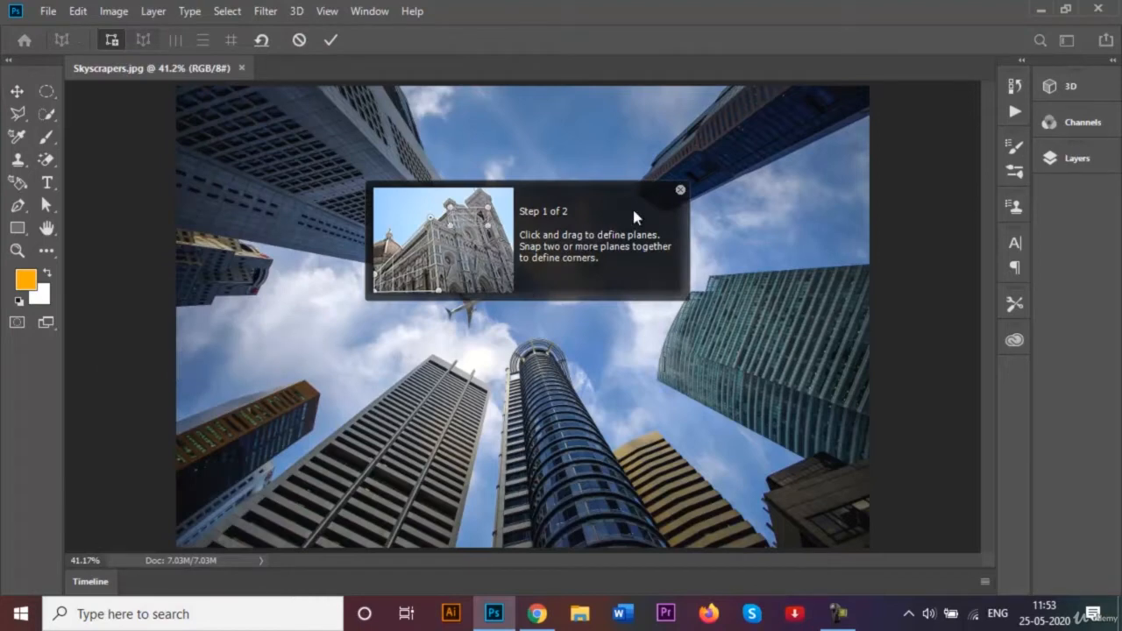
left_click(681, 189)
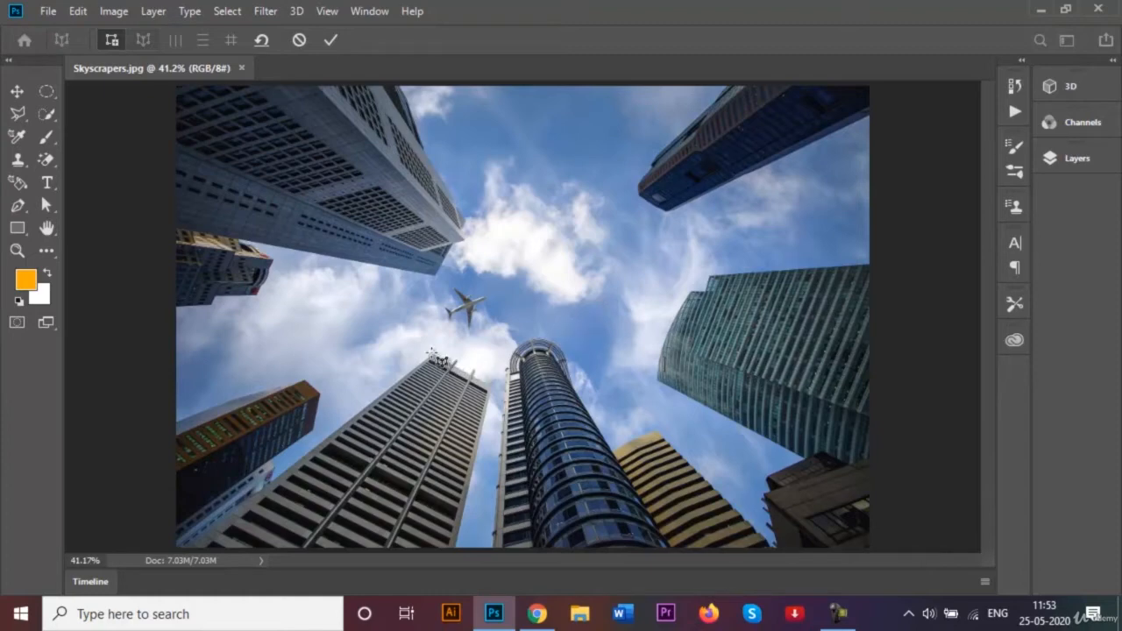
left_click_drag(432, 353, 523, 551)
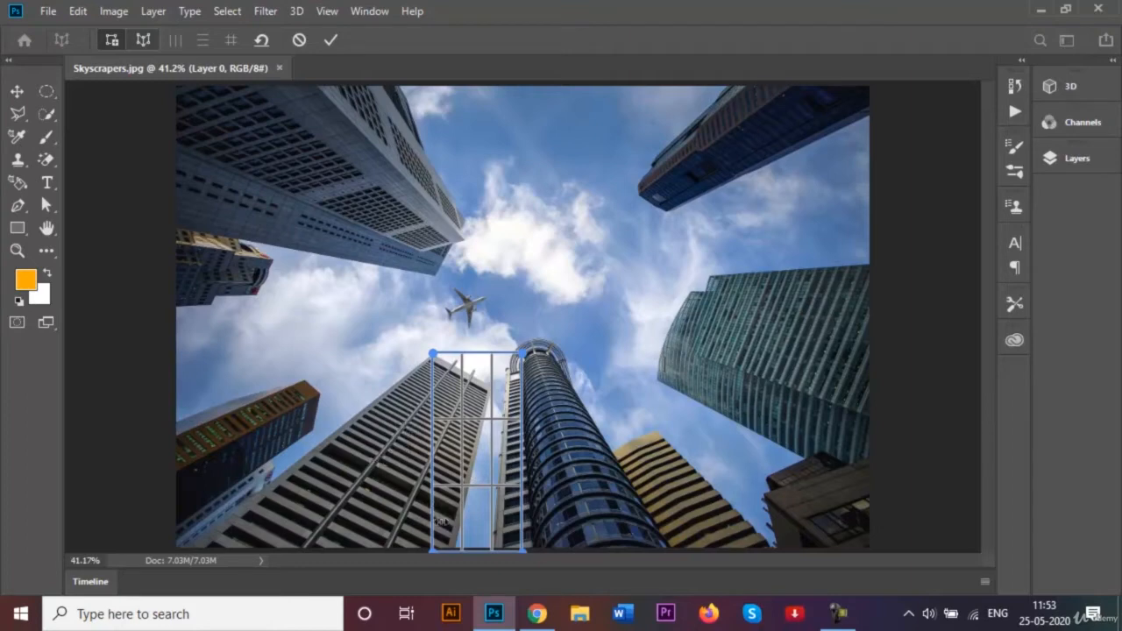
left_click_drag(433, 553, 178, 553)
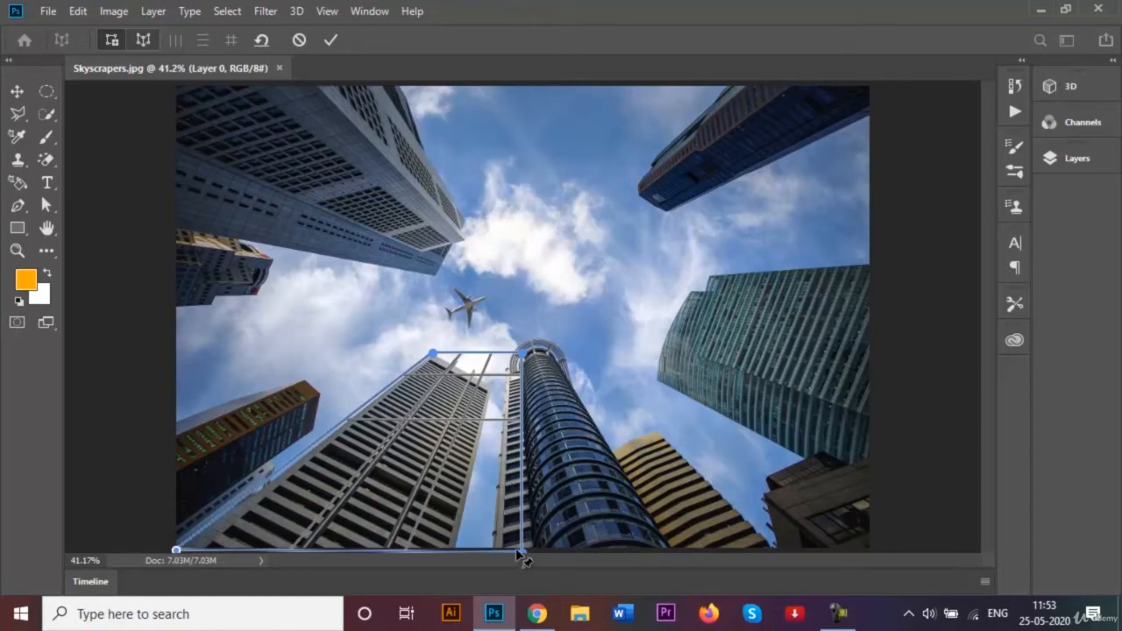
left_click_drag(520, 553, 453, 553)
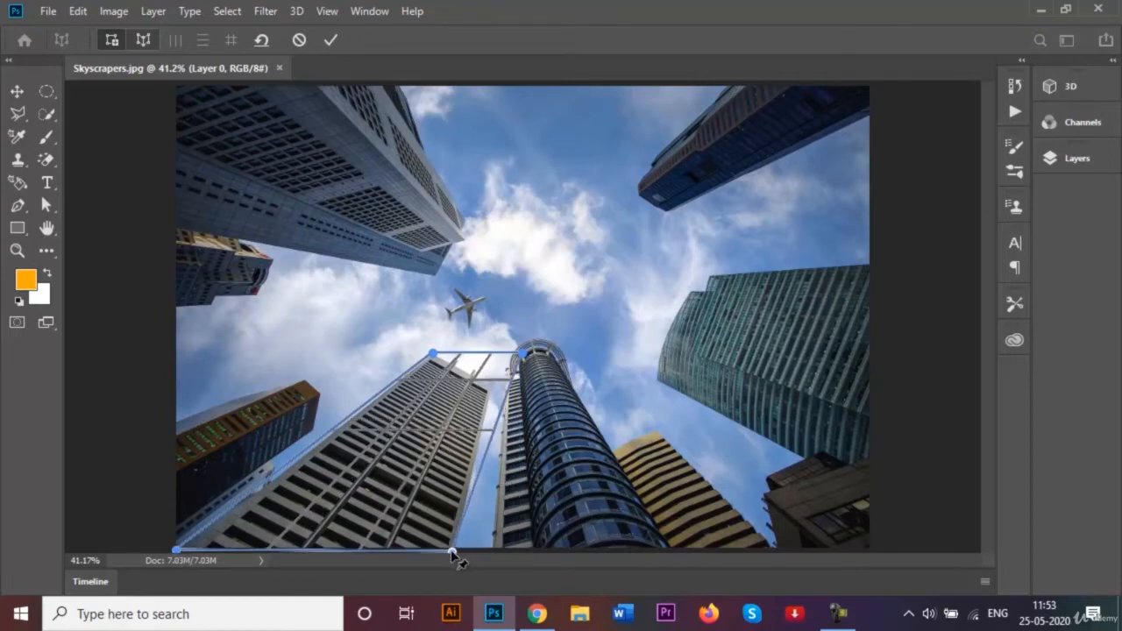
left_click_drag(523, 354, 490, 384)
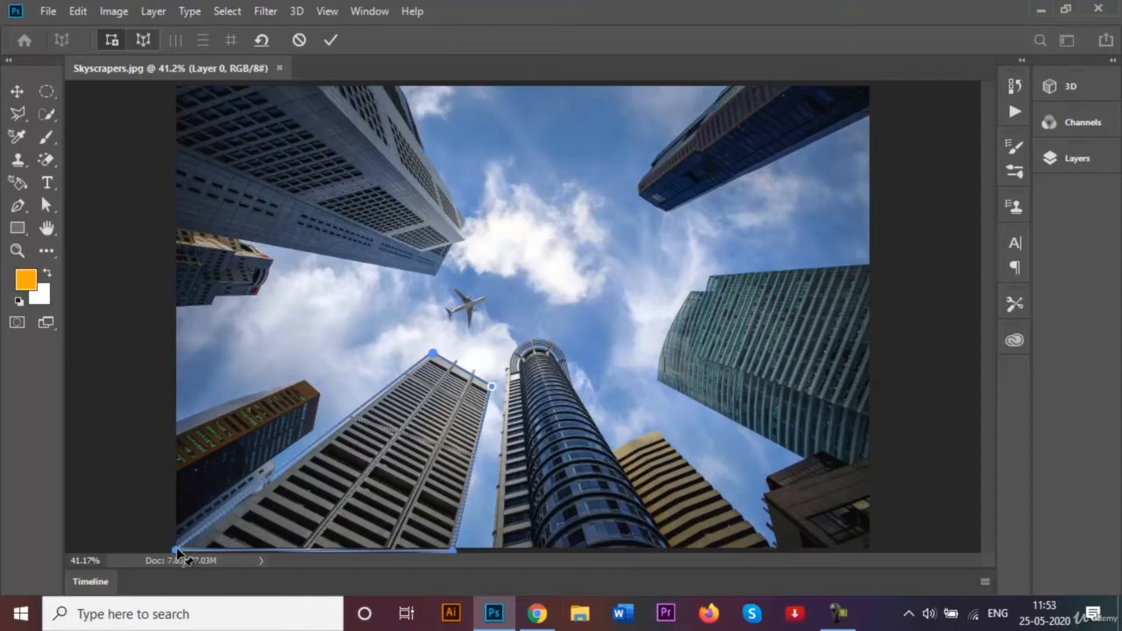
left_click_drag(178, 550, 182, 552)
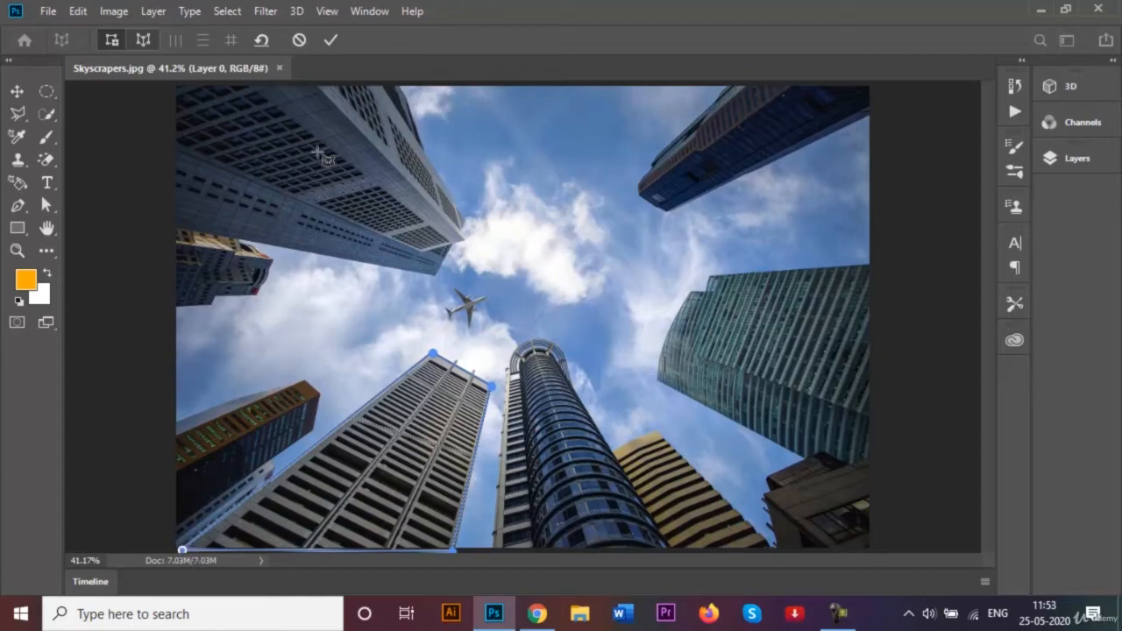
- Warp the grey striped building by slightly shifting its two upper pins and lower-right pin, and apply the perspective warp
left_click(143, 40)
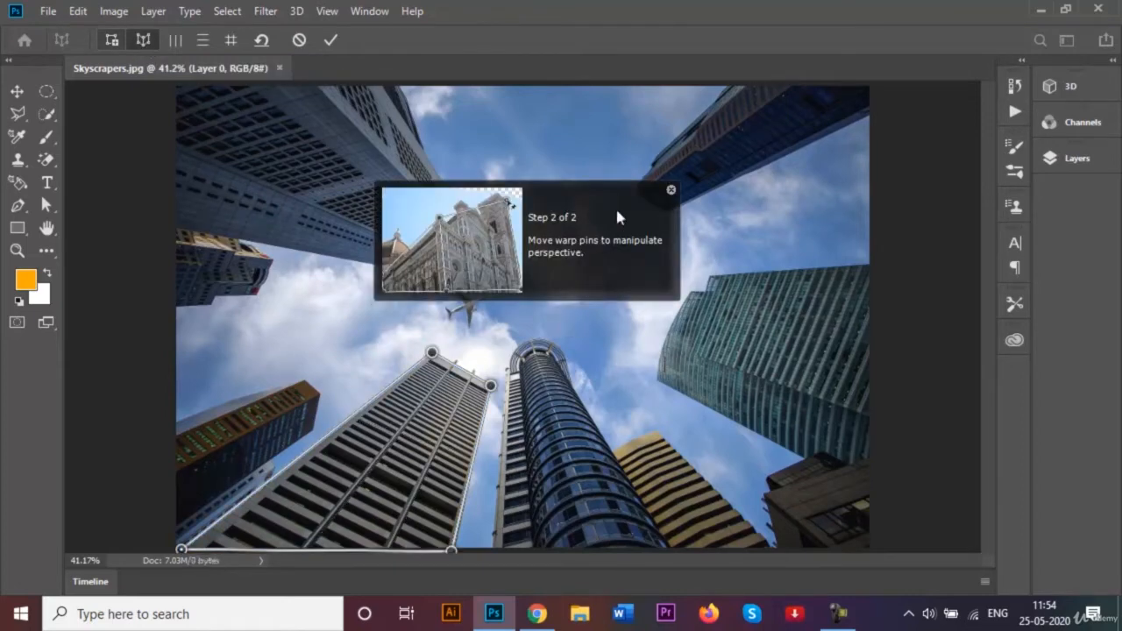
left_click(670, 190)
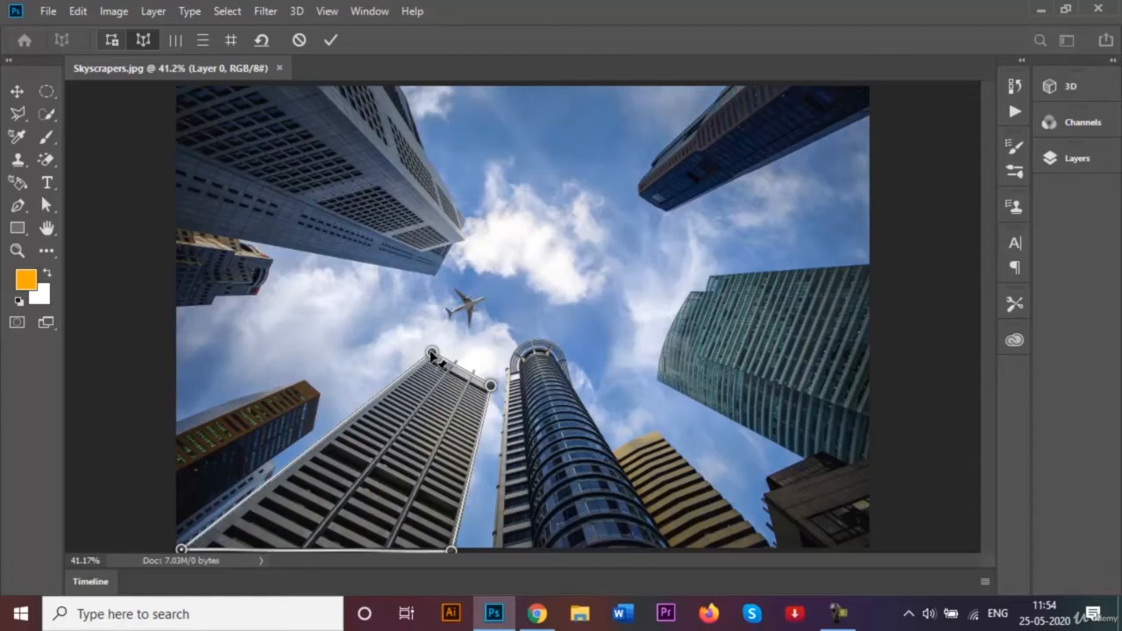
left_click_drag(428, 352, 436, 353)
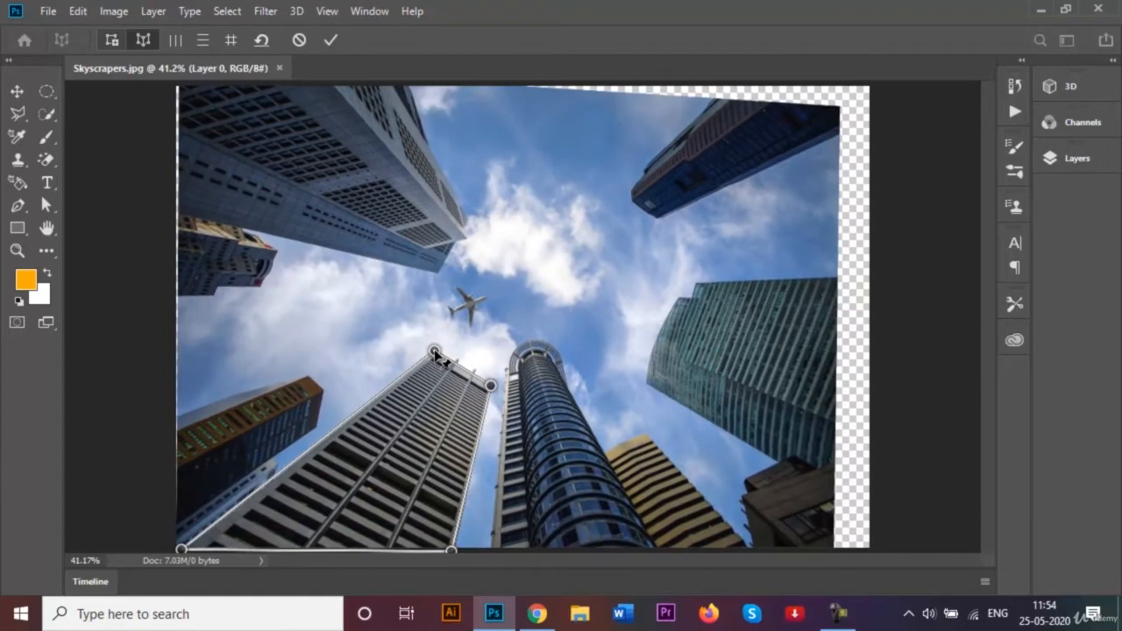
left_click_drag(496, 388, 498, 384)
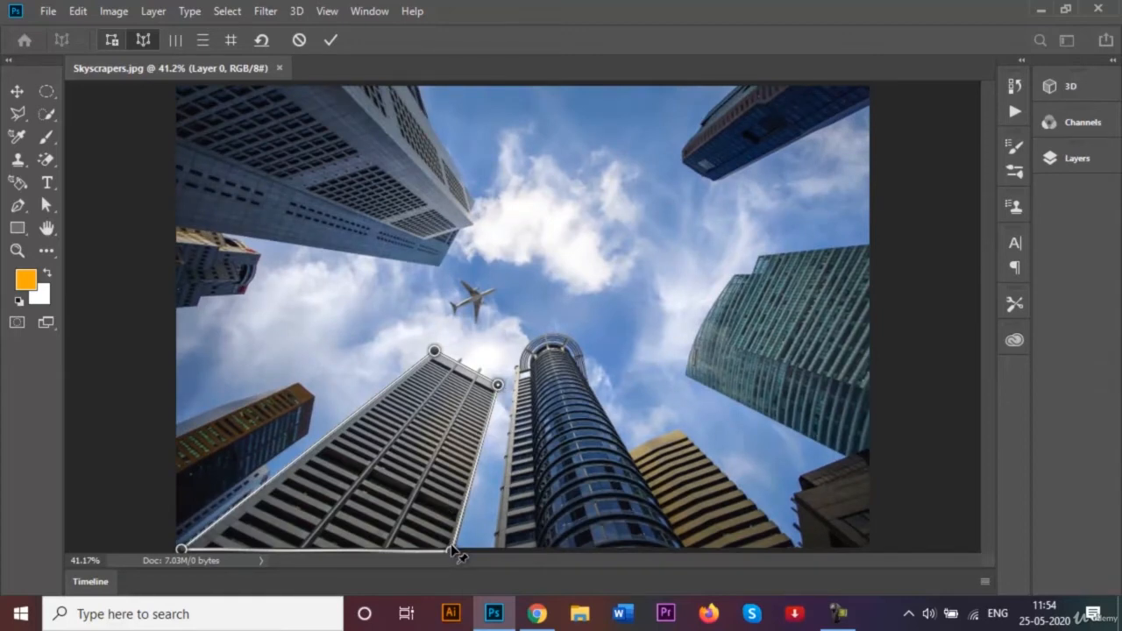
left_click_drag(451, 550, 449, 551)
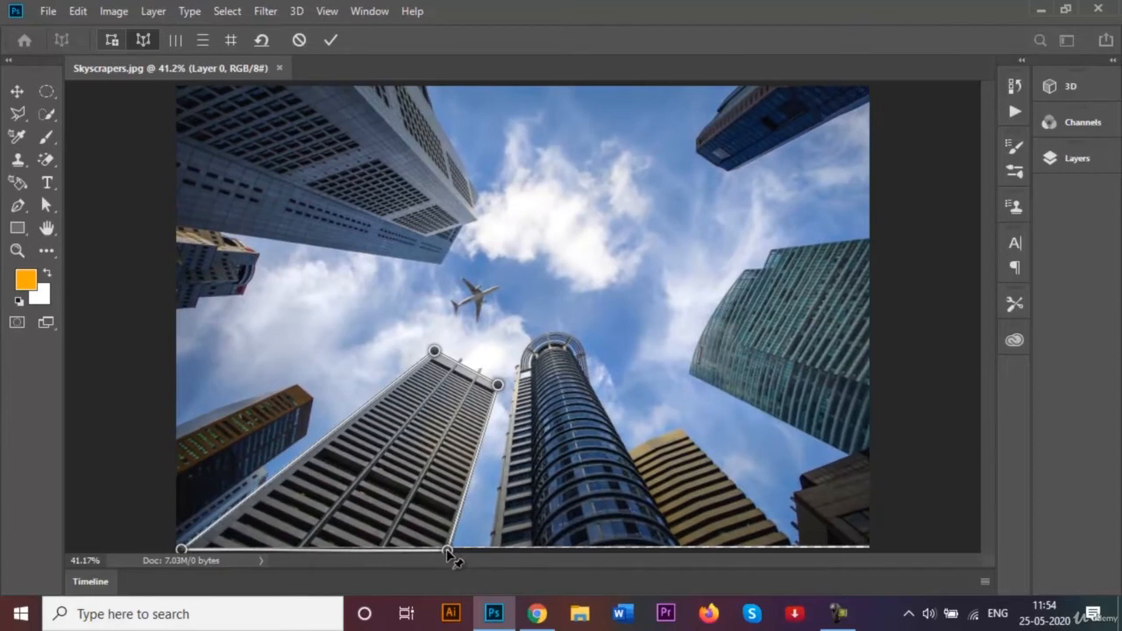
left_click(329, 40)
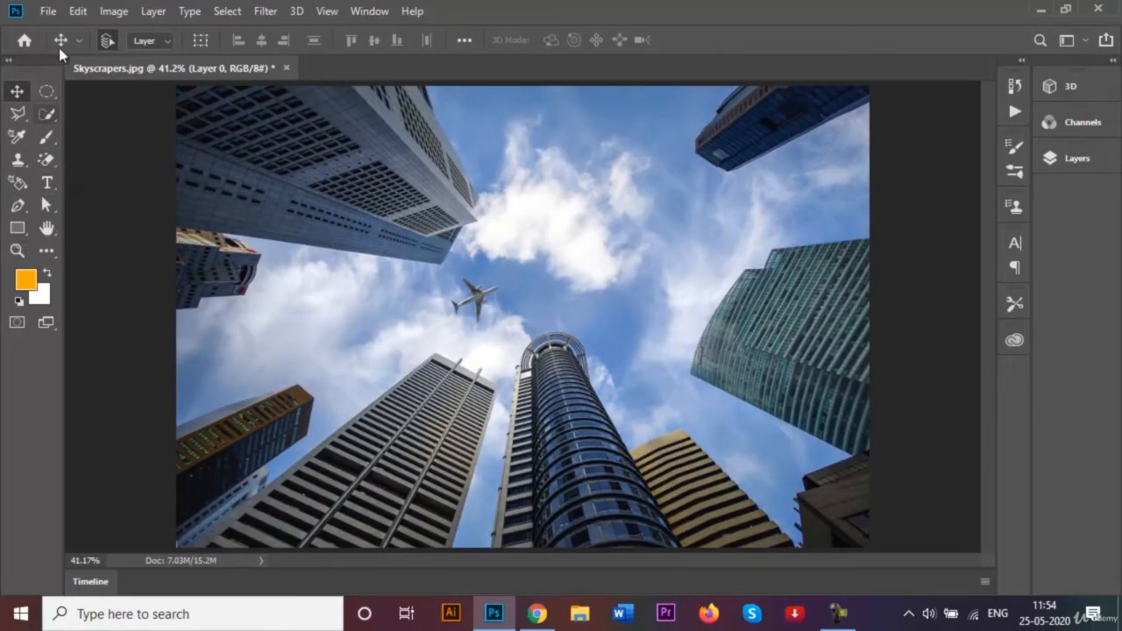
- Start another Perspective Warp and fit a plane's four corners to the yellow striped building beside the round tower
left_click(46, 10)
left_click(46, 10)
left_click(77, 10)
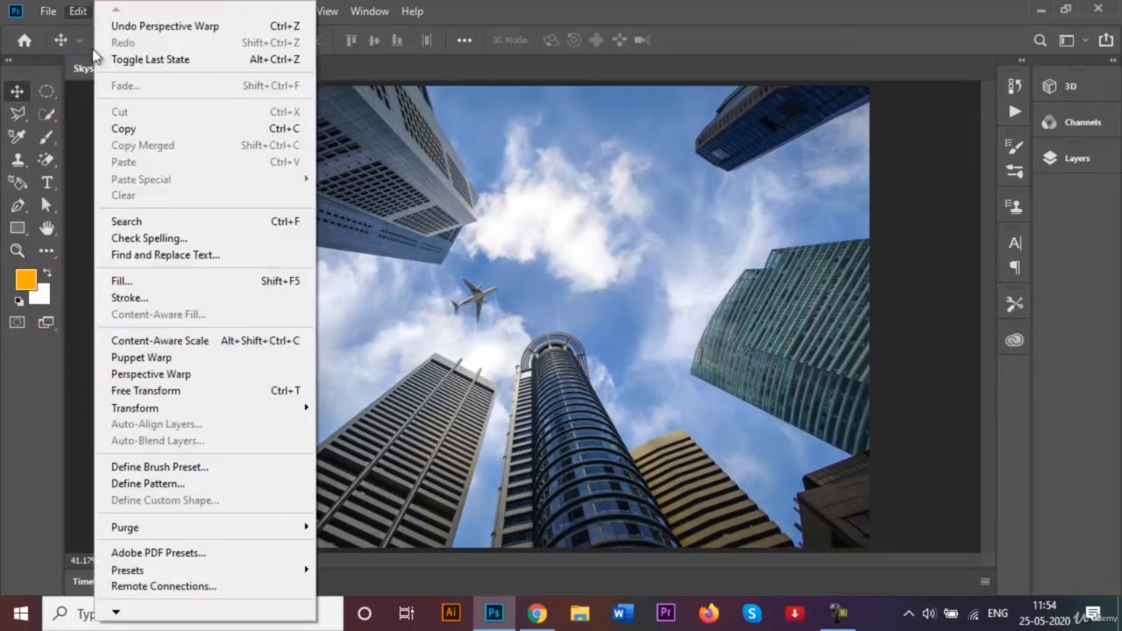
left_click(181, 380)
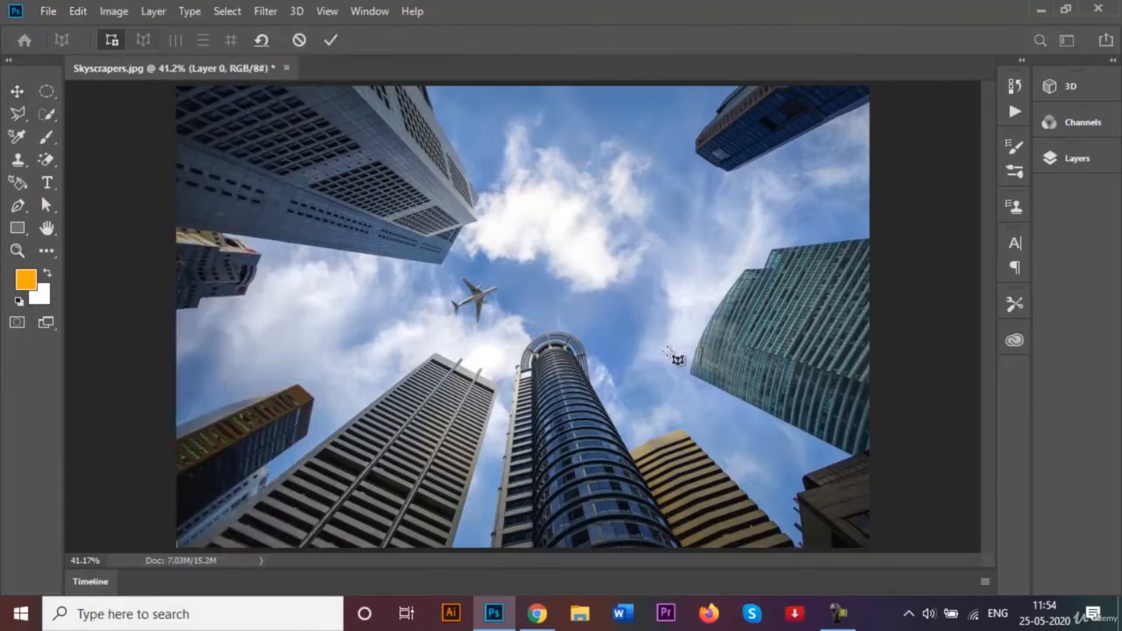
left_click_drag(628, 455, 789, 542)
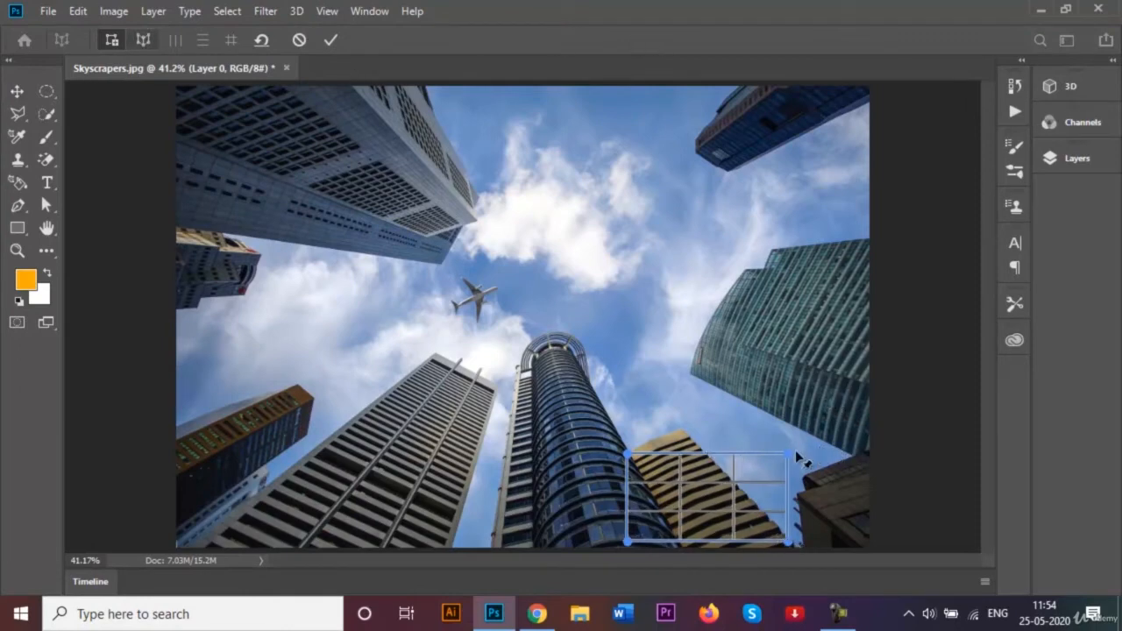
left_click_drag(787, 455, 677, 430)
left_click_drag(628, 544, 683, 552)
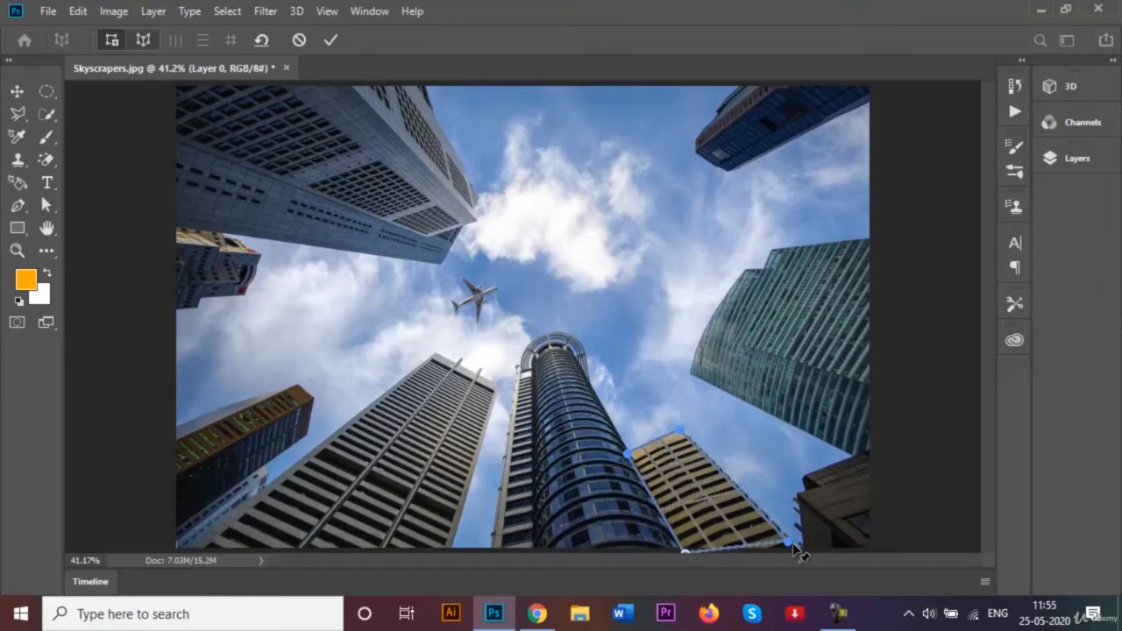
key("ctrl+minus")
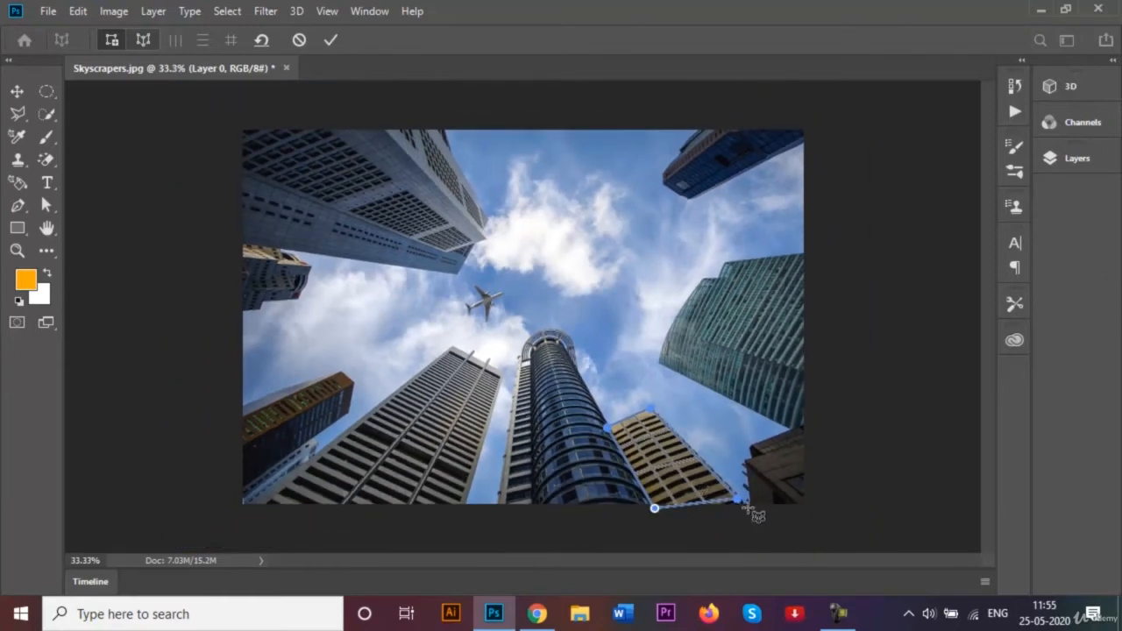
left_click_drag(741, 505, 750, 509)
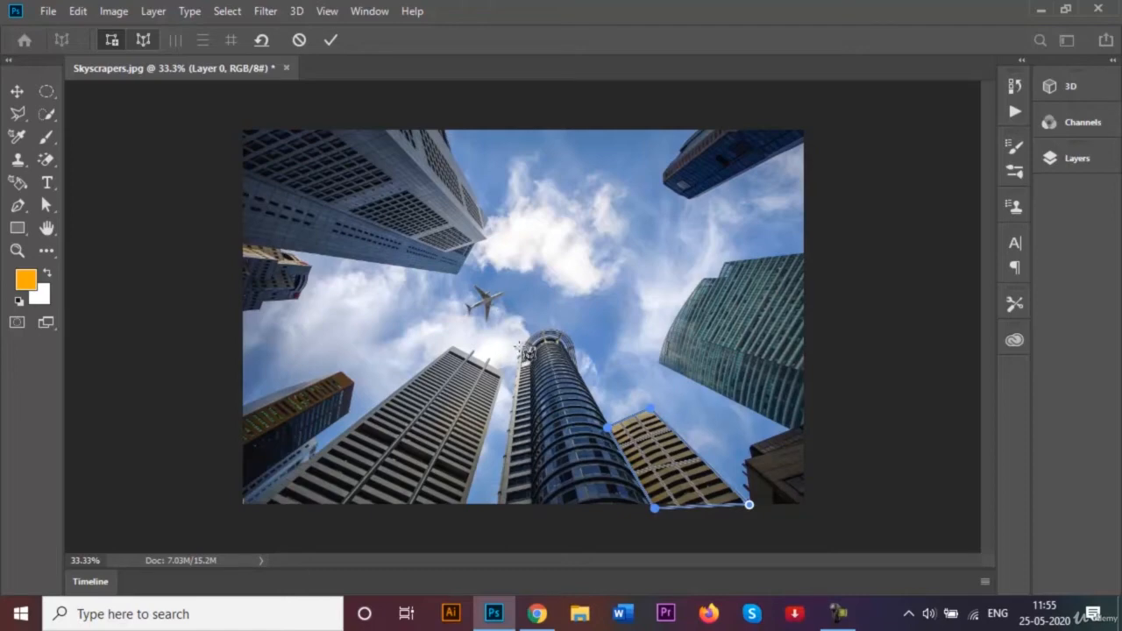
- Add a second plane over the round tower, snap it to the yellow building's plane, and adjust their shared upper corner
mouse_move(522, 348)
left_mouse_down()
mouse_move(547, 412)
mouse_move(608, 496)
mouse_move(598, 501)
mouse_move(628, 506)
mouse_move(608, 493)
mouse_move(612, 502)
left_mouse_up()
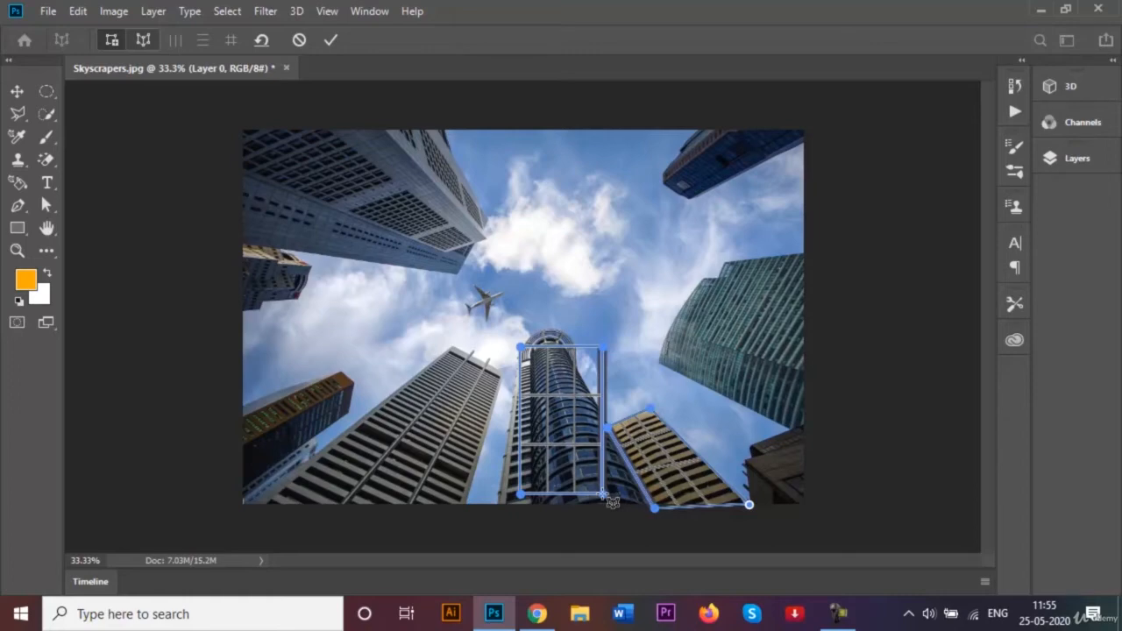
left_click_drag(612, 503, 608, 508)
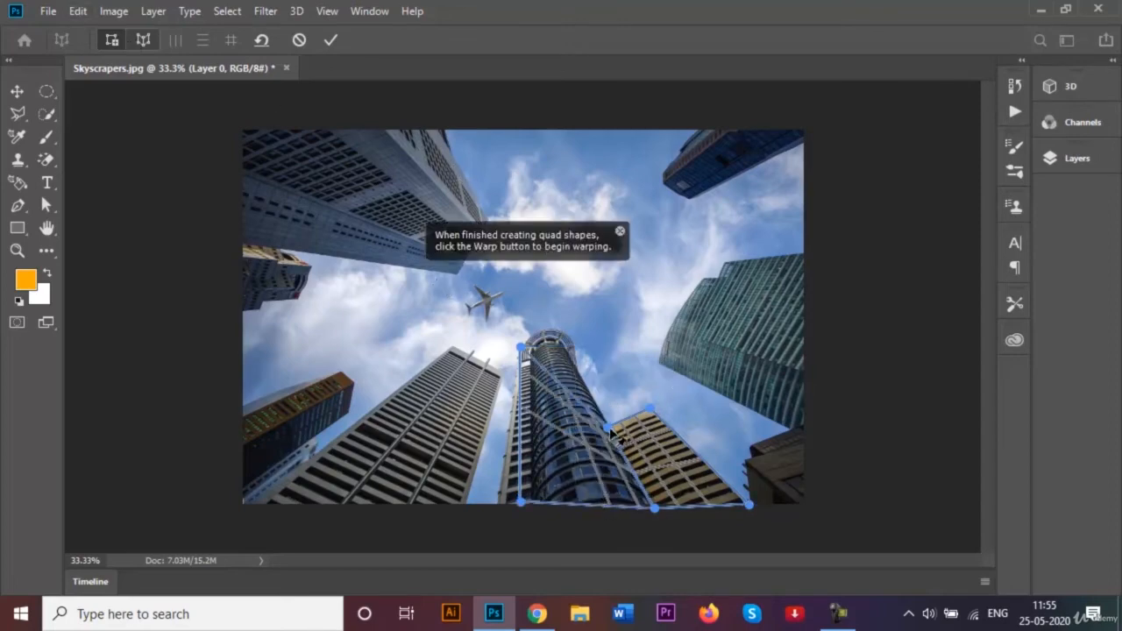
mouse_move(611, 431)
left_mouse_down()
mouse_move(582, 369)
mouse_move(614, 427)
left_mouse_up()
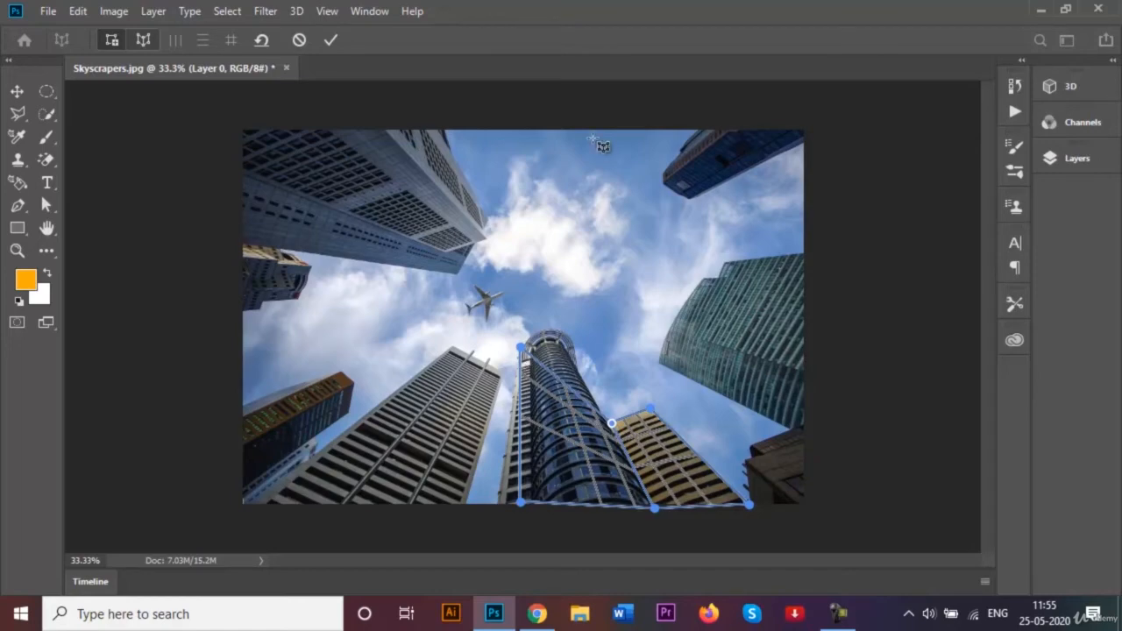
- Warp the joined planes, shifting the yellow building's upper-left pin toward the round tower, and apply the perspective warp
left_click(143, 39)
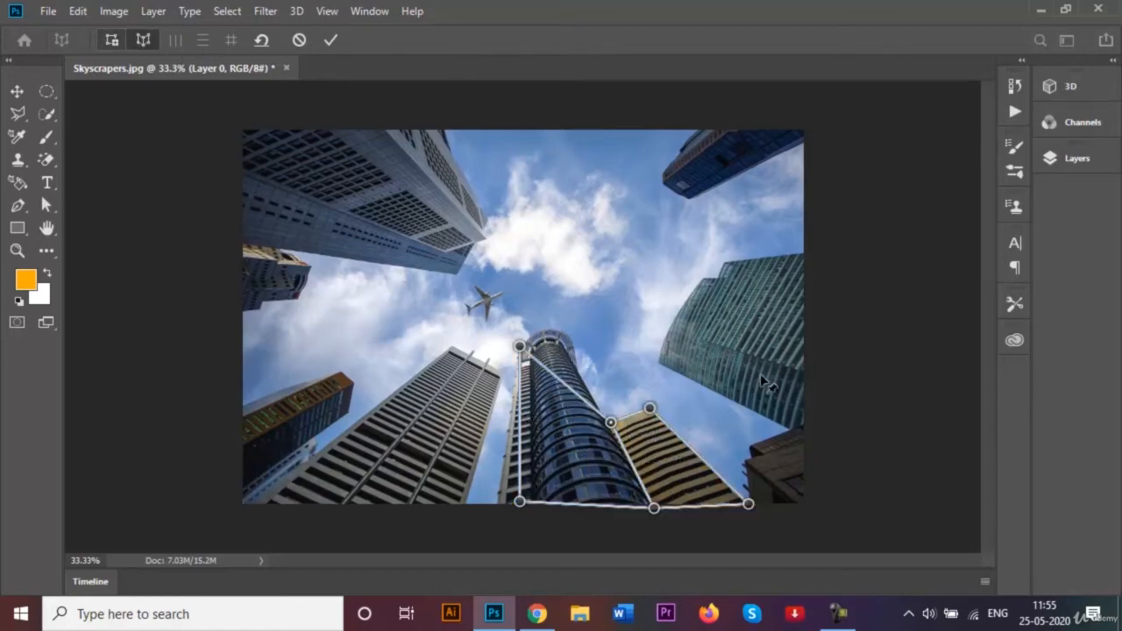
mouse_move(612, 423)
left_mouse_down()
mouse_move(618, 410)
mouse_move(613, 419)
left_mouse_up()
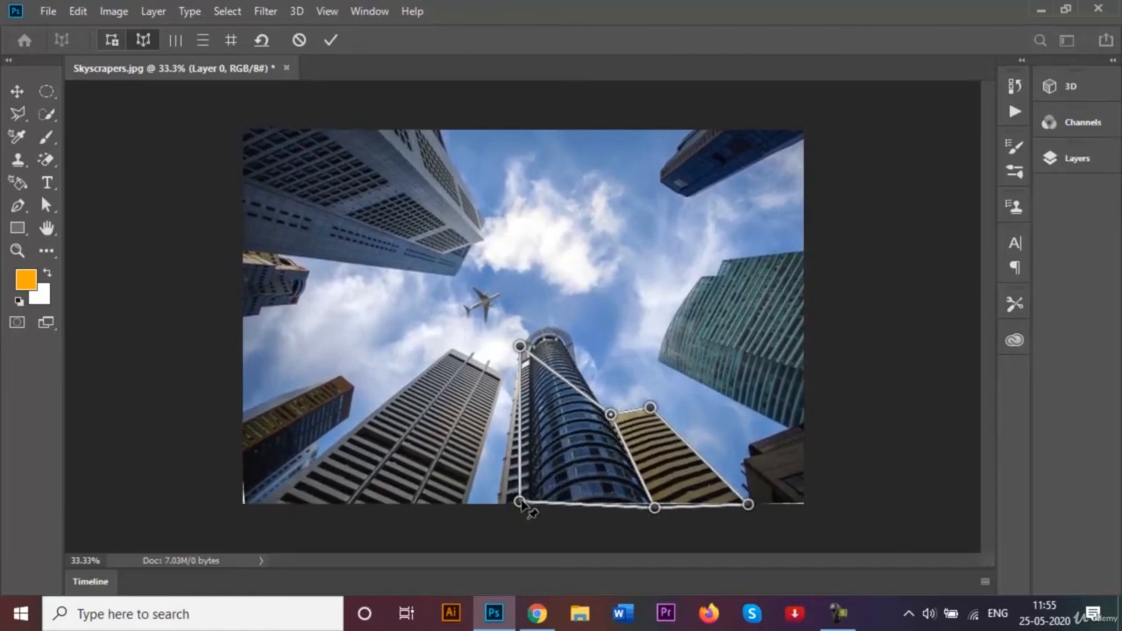
left_click_drag(525, 507, 530, 511)
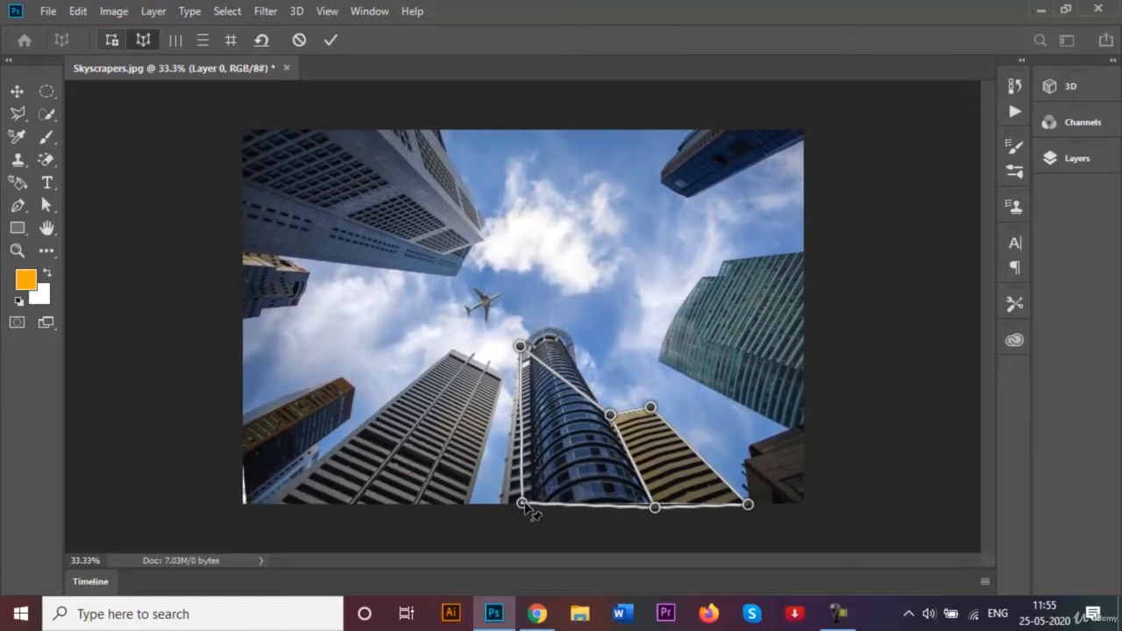
left_click_drag(651, 407, 587, 395)
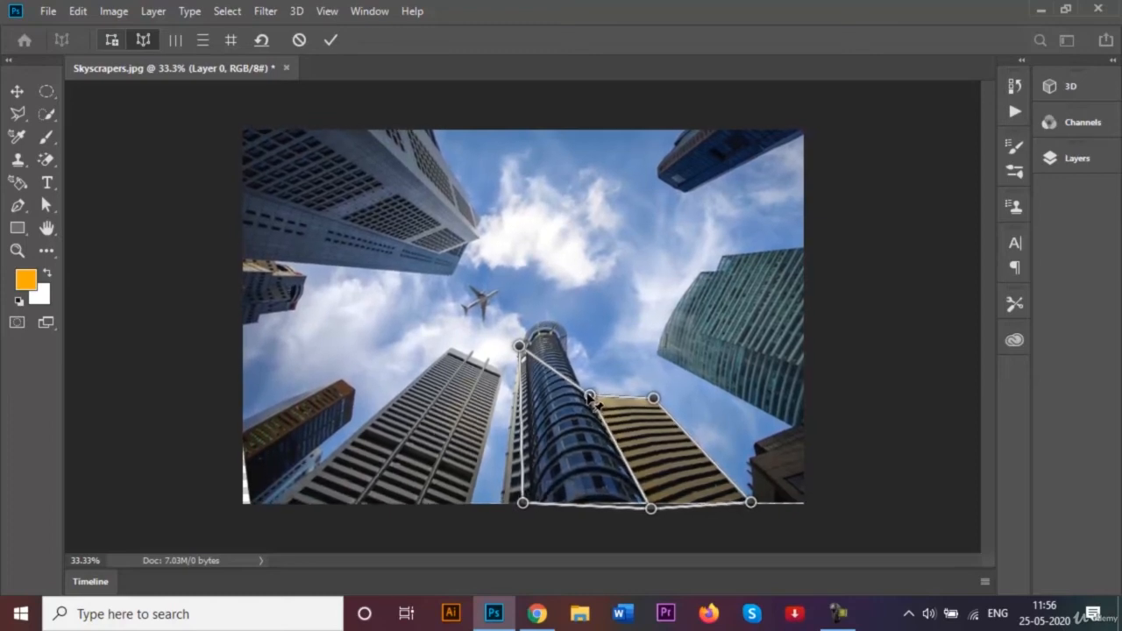
left_click(332, 40)
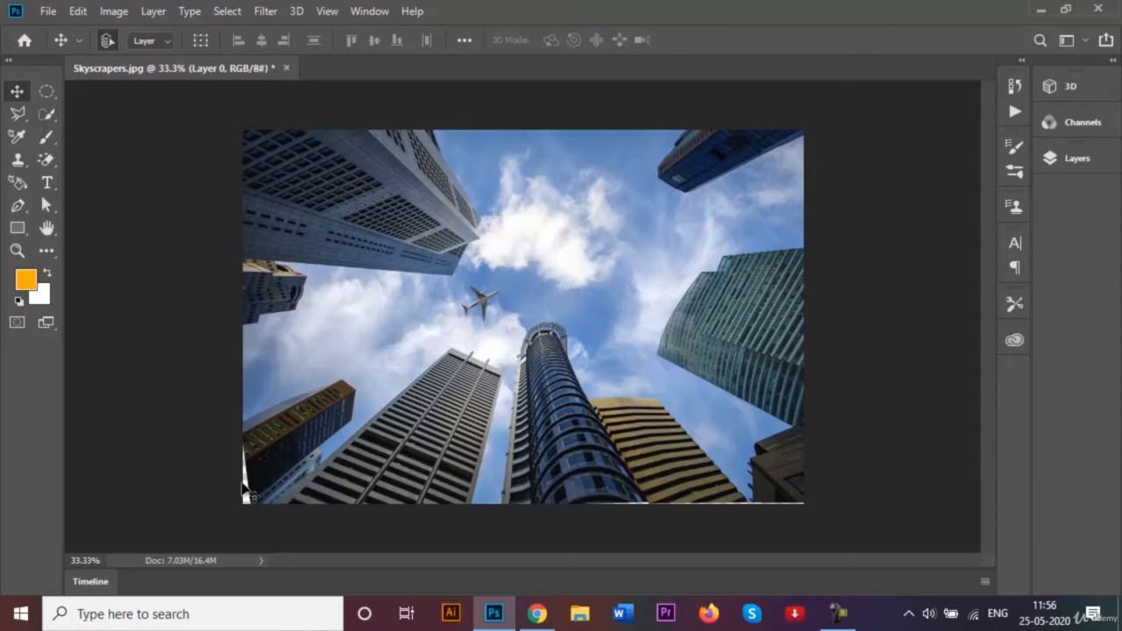
- Select the empty strip at the image's lower-left edge with the Rectangular Marquee Tool and fill it using Content-Aware at 100% opacity
left_click(44, 97)
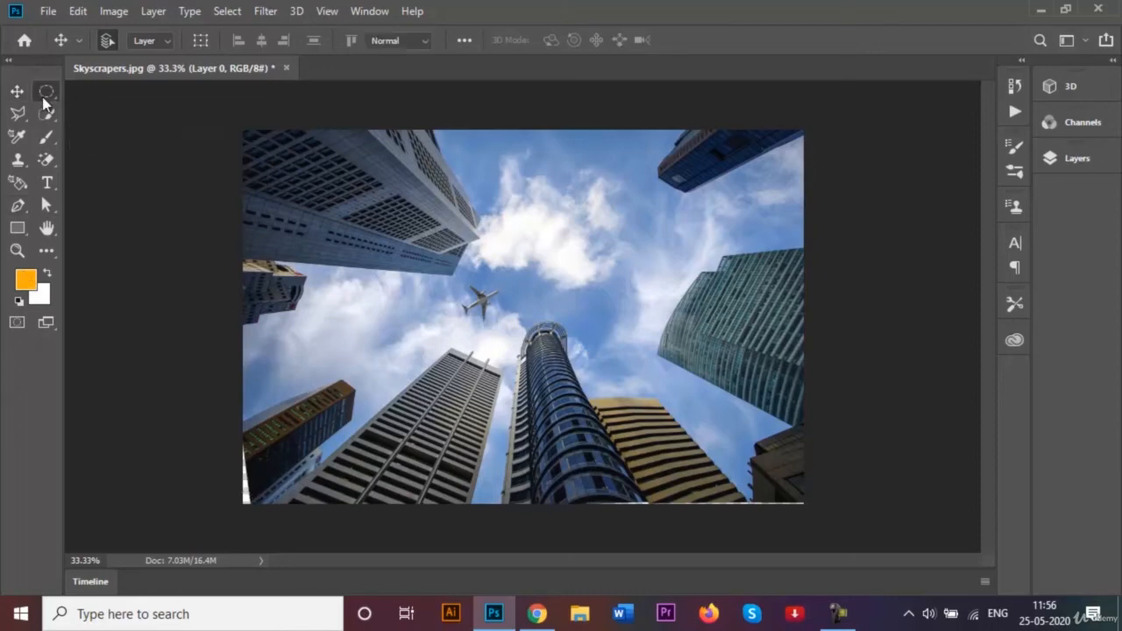
left_click(43, 102)
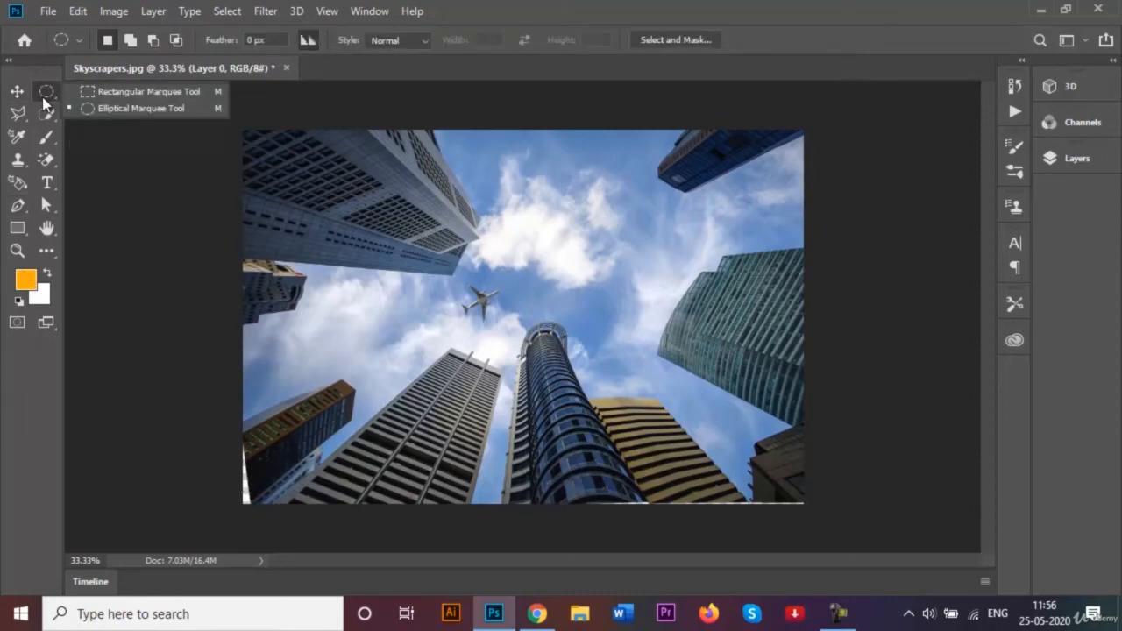
left_click(108, 93)
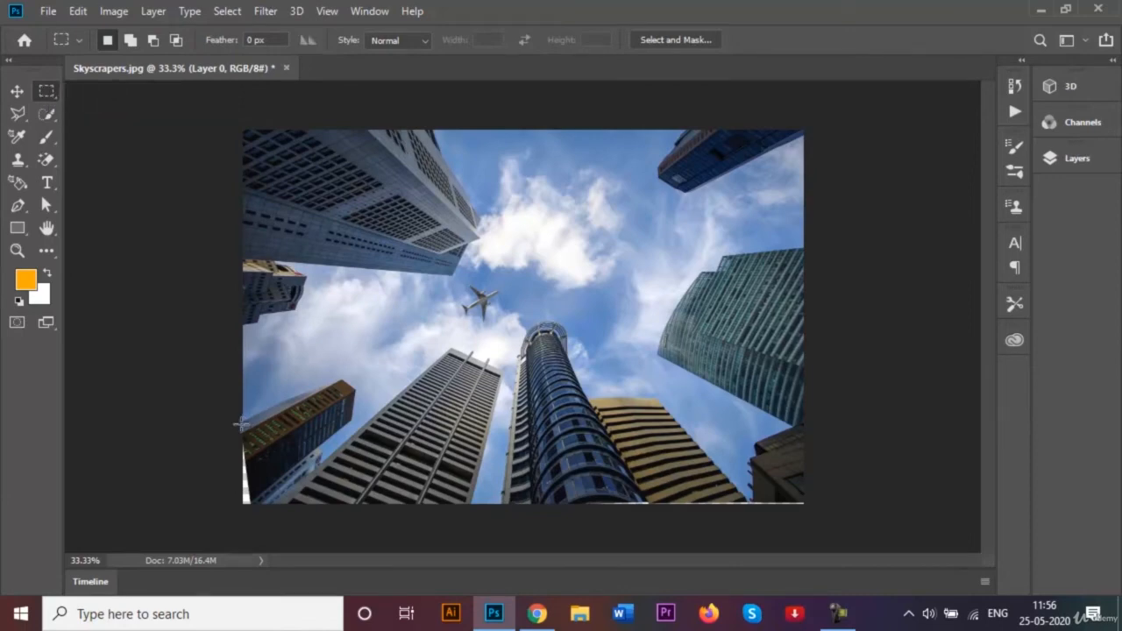
left_click_drag(242, 423, 254, 505)
key("shift+F5")
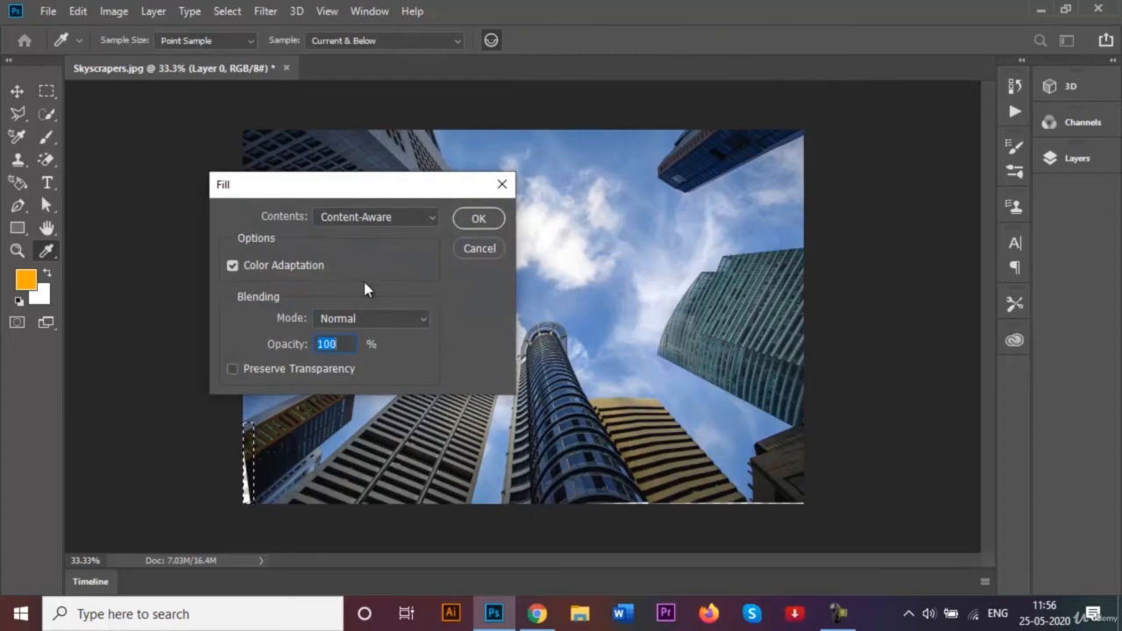
left_click(477, 218)
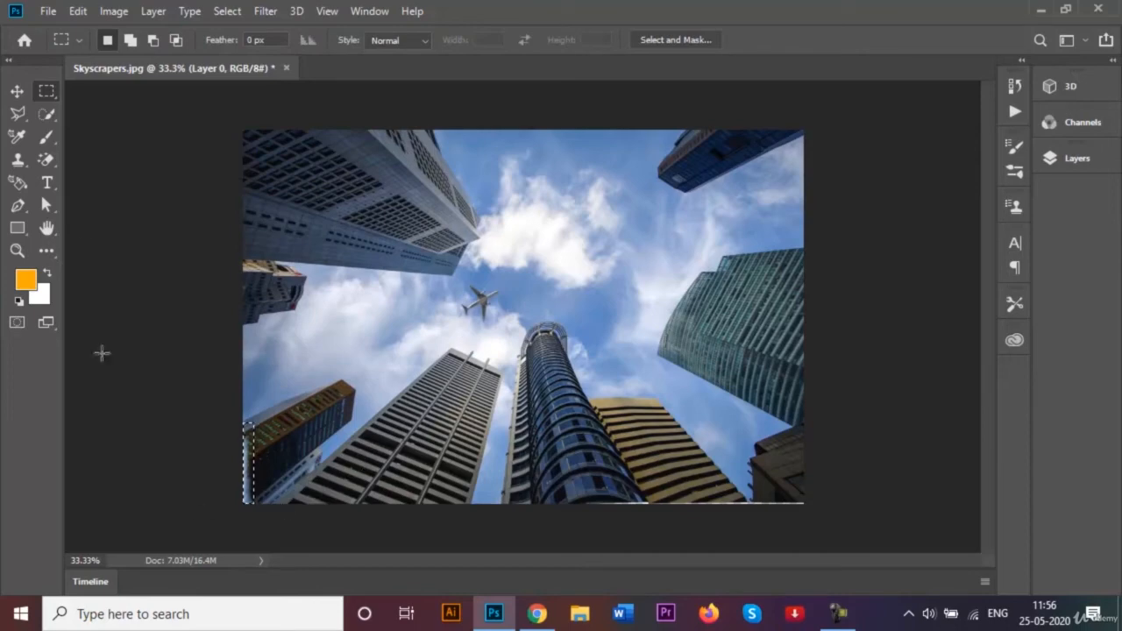